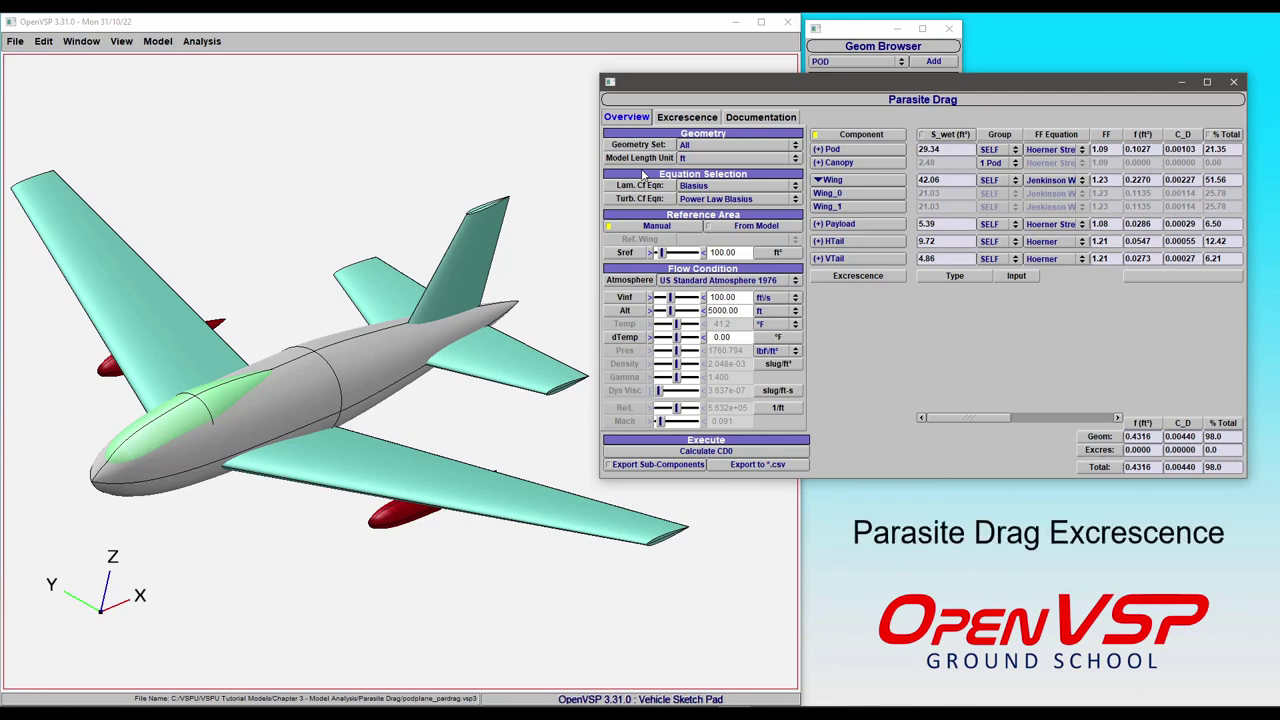
# Step: Show the Parasite Drag Excrescence page, which is empty with total C_D 0.00440
pyautogui.click(686, 117)
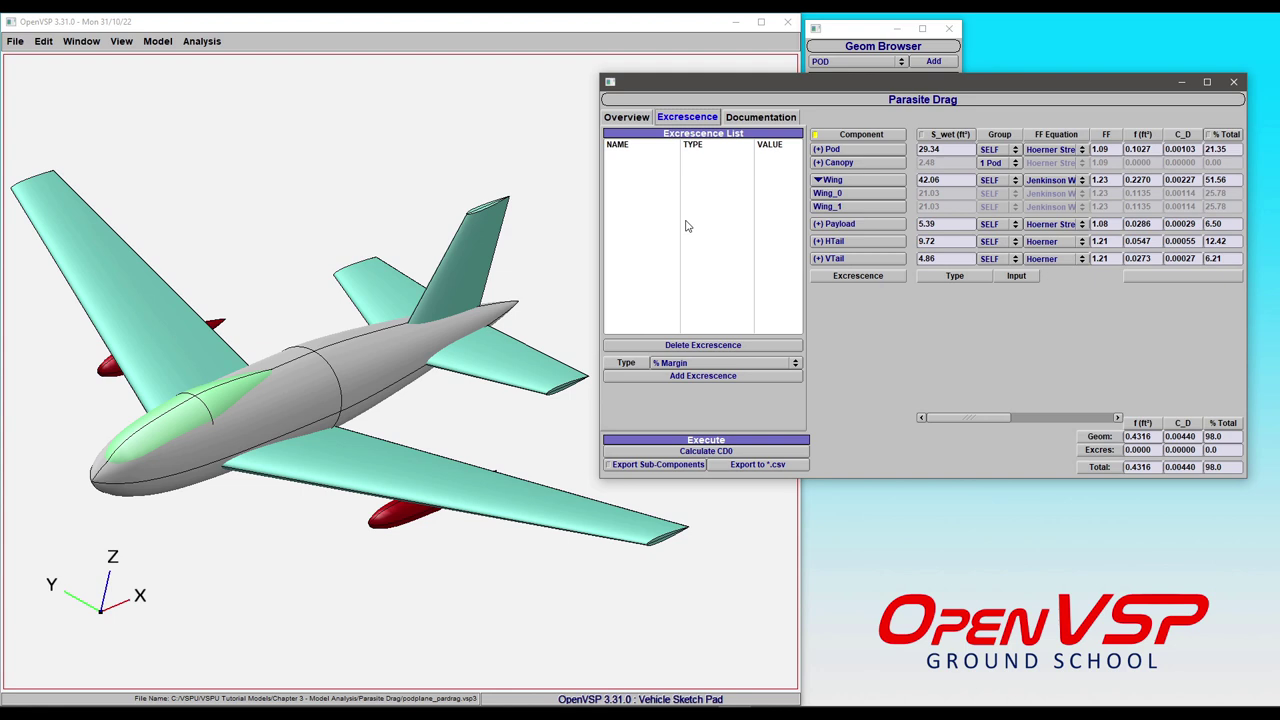
# Step: Add excrescence EXCRES_0 of type Drag Counts at 10 counts, bringing total C_D to 0.00540
pyautogui.click(688, 365)
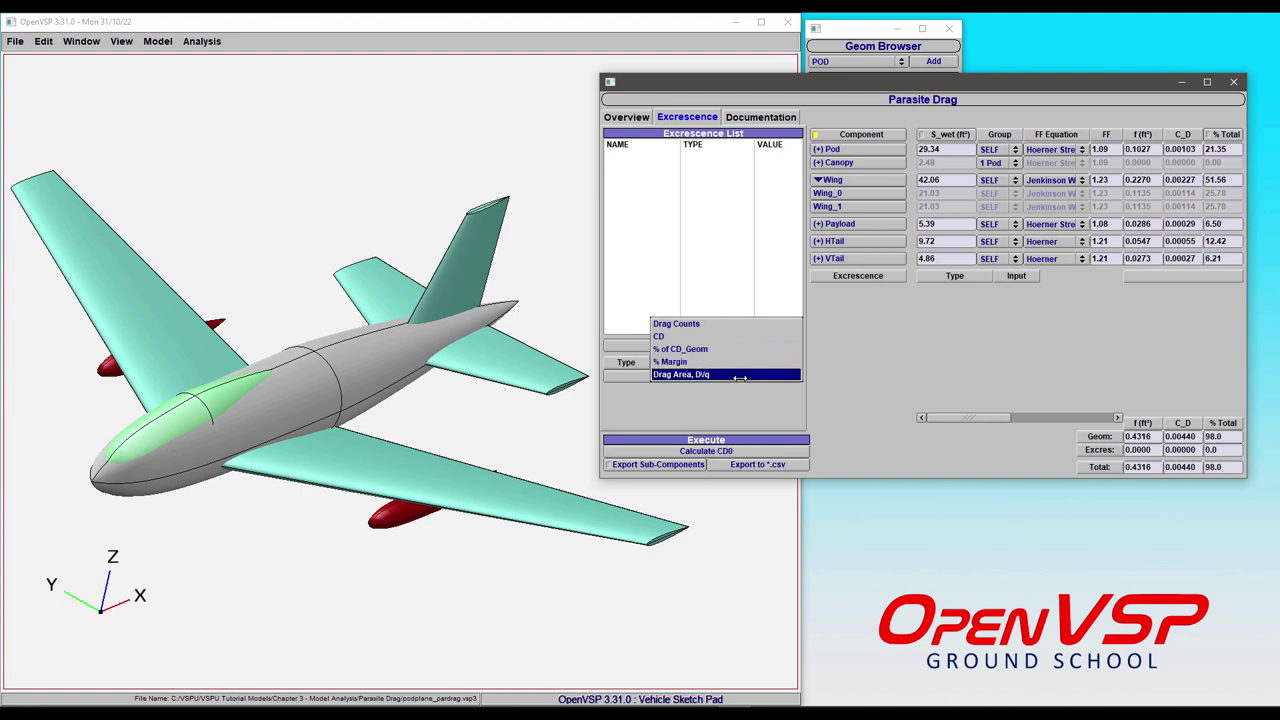
pyautogui.click(721, 325)
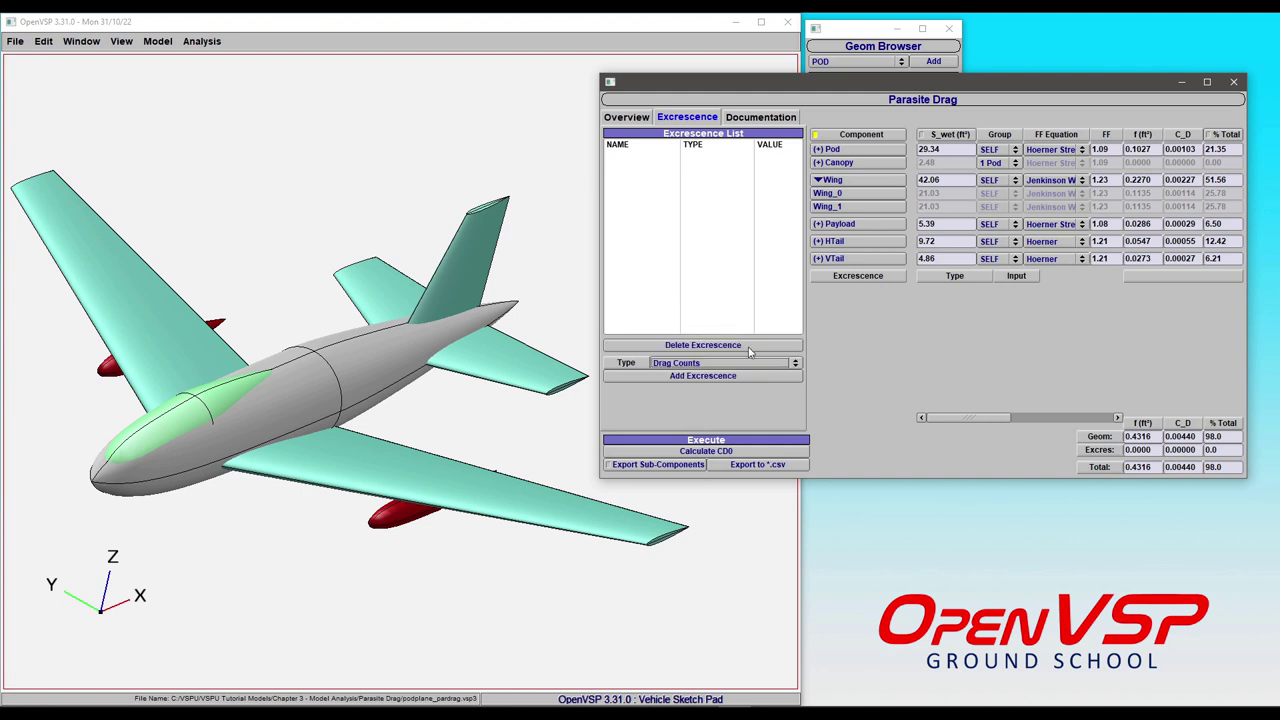
pyautogui.click(706, 377)
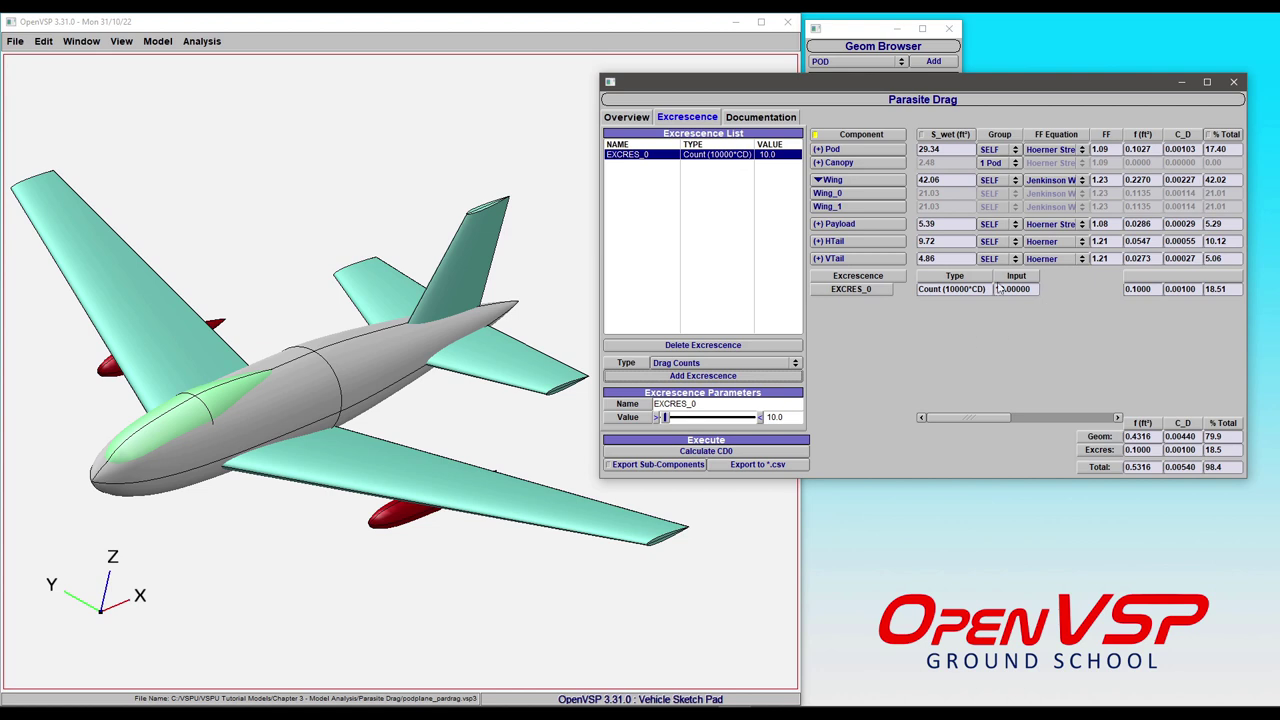
pyautogui.moveTo(1194, 290); pyautogui.dragTo(1182, 290)
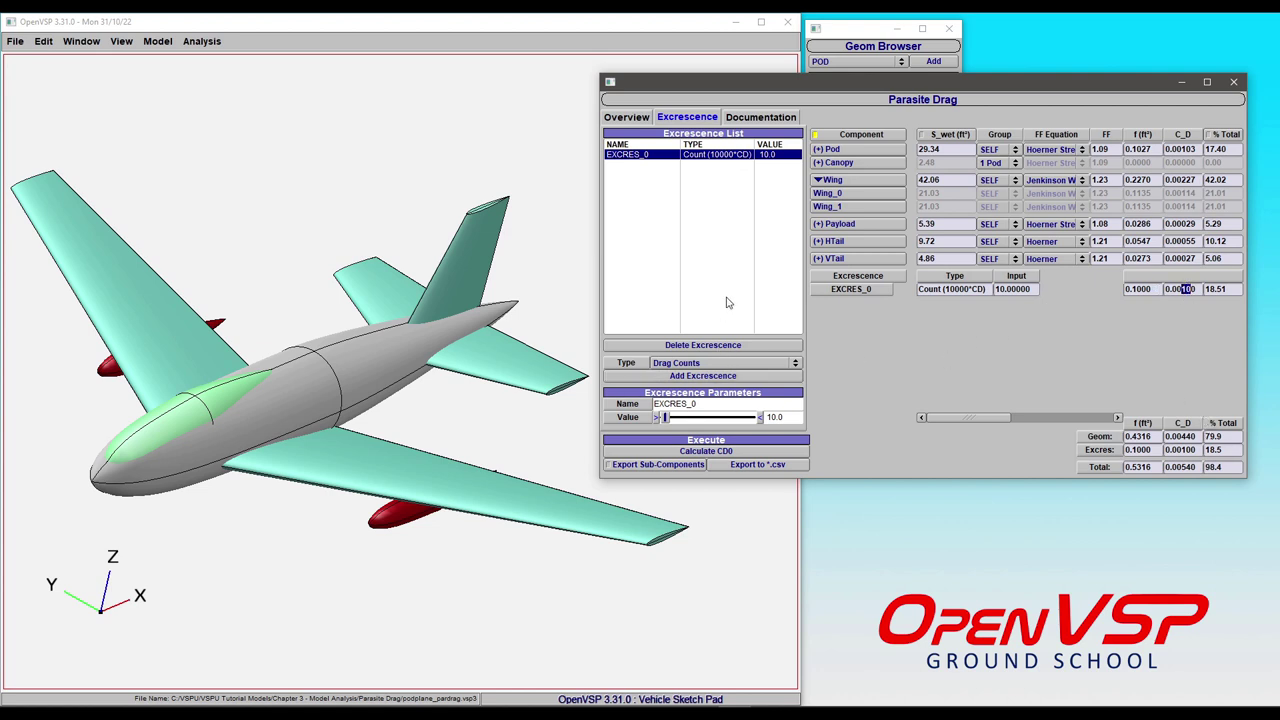
# Step: Add a CD-type excrescence EXCRES_1 with a value of 0.001
pyautogui.click(700, 363)
pyautogui.click(711, 378)
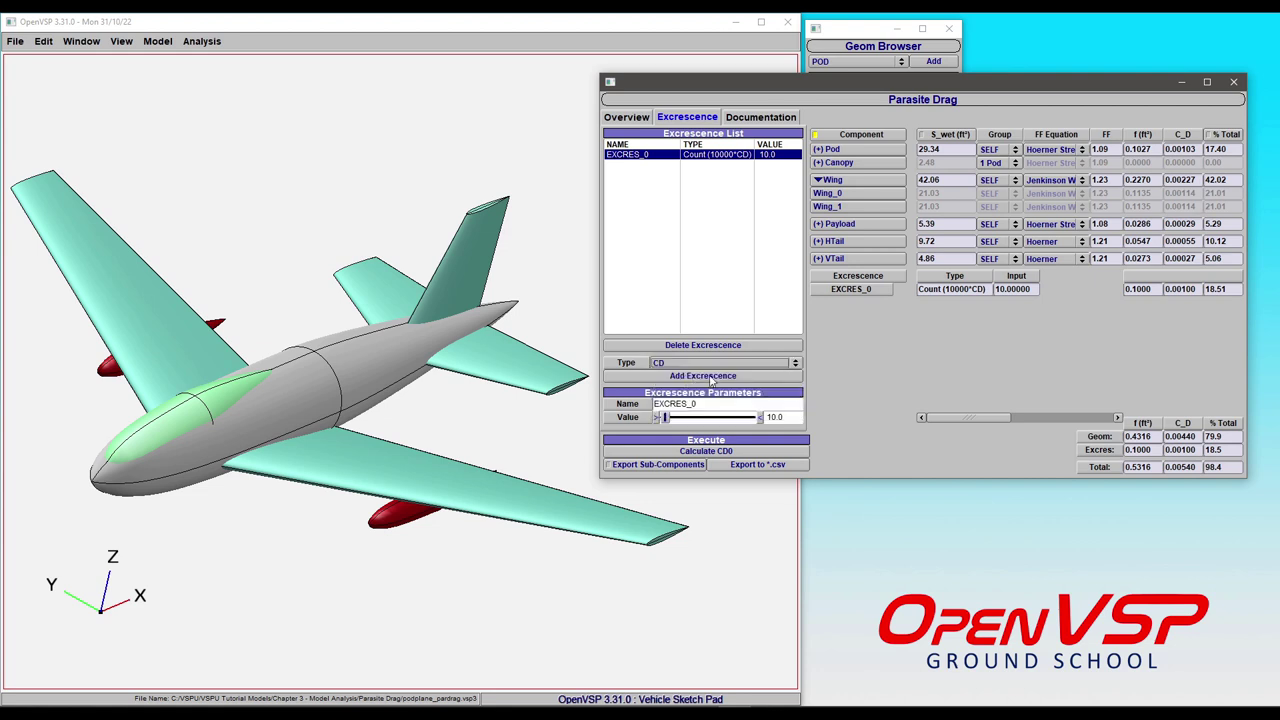
pyautogui.click(711, 377)
pyautogui.doubleClick(780, 417)
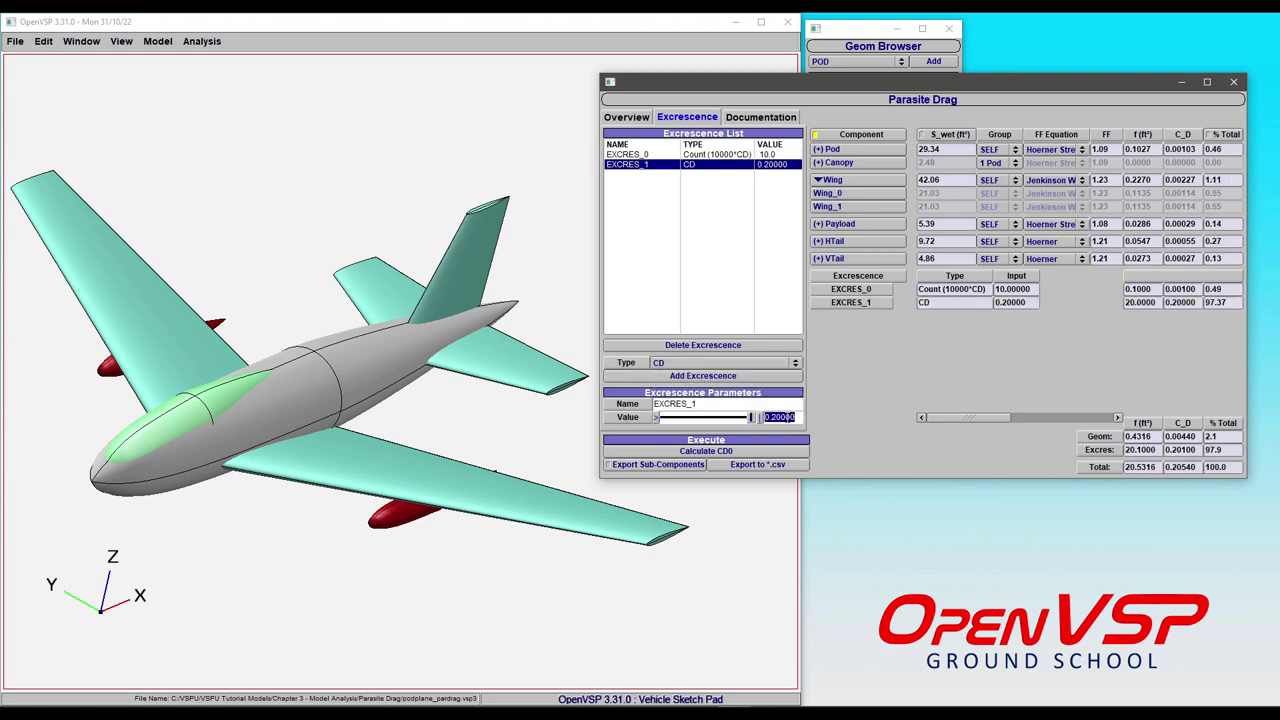
pyautogui.write('.001')
pyautogui.press('Return')
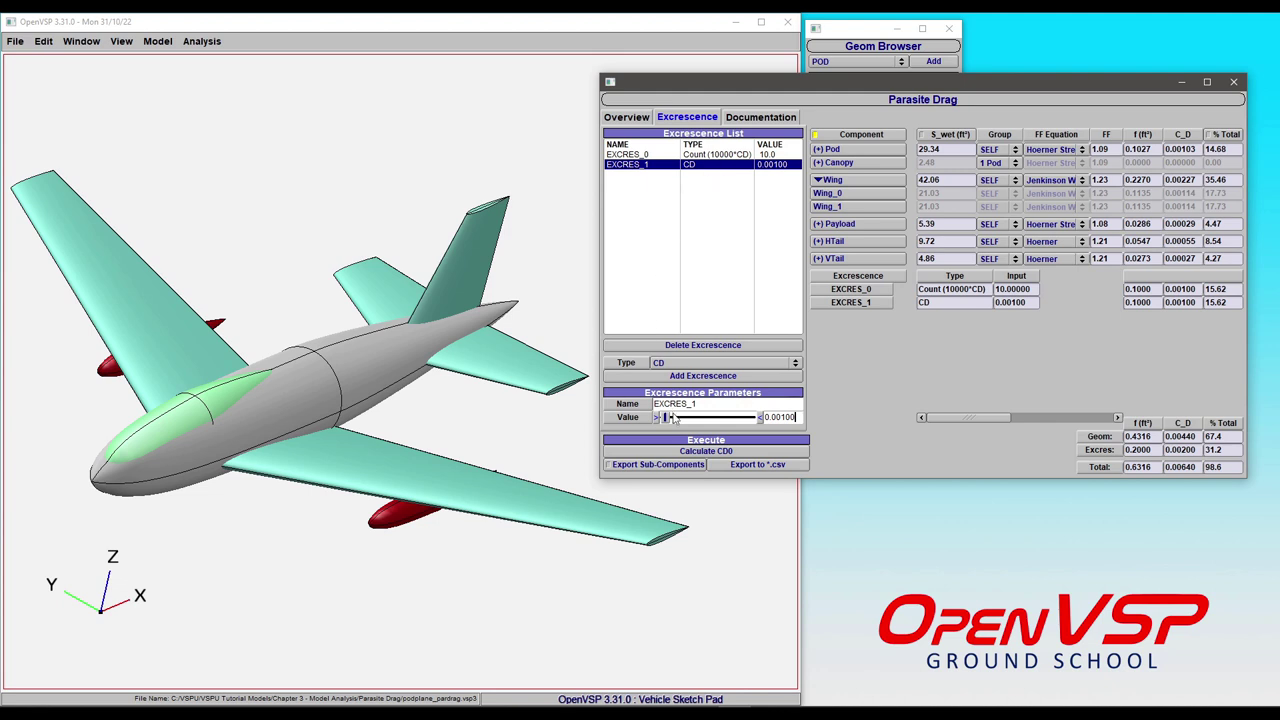
# Step: Slide EXCRES_1 and EXCRES_0 values to zero, returning total C_D to 0.00440
pyautogui.moveTo(665, 418); pyautogui.dragTo(592, 424)
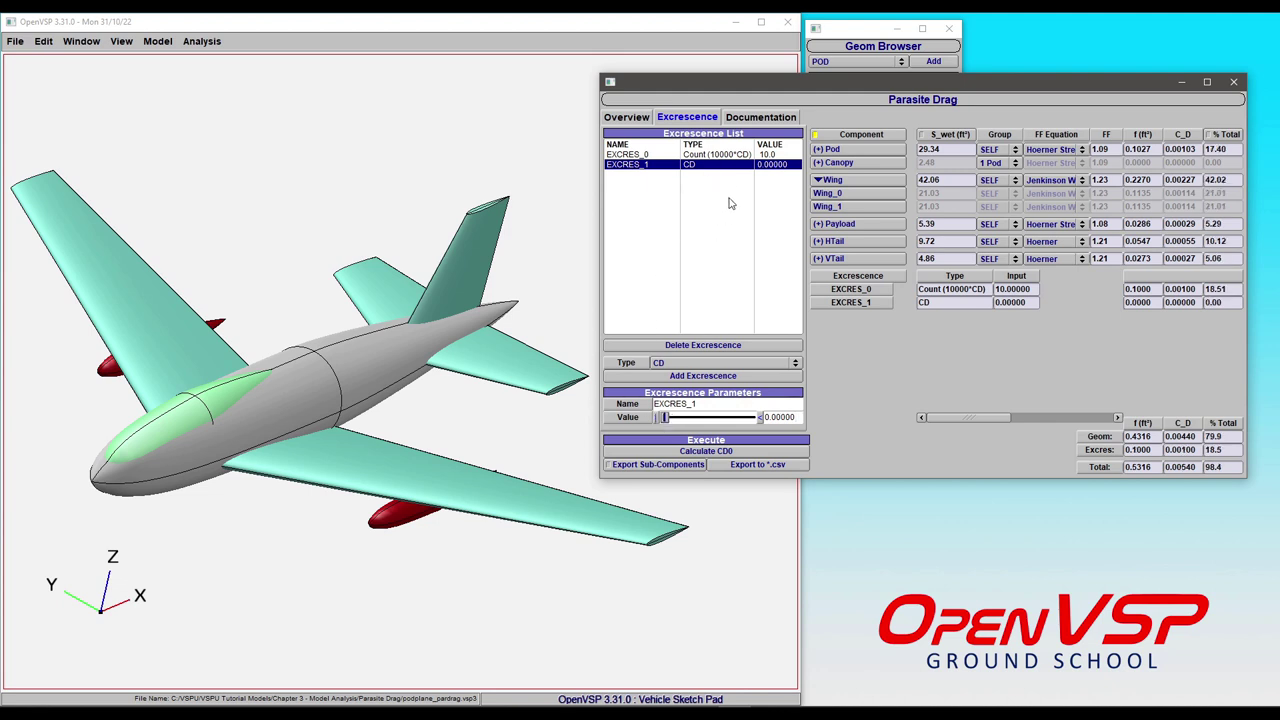
pyautogui.click(714, 155)
pyautogui.moveTo(665, 418); pyautogui.dragTo(630, 420)
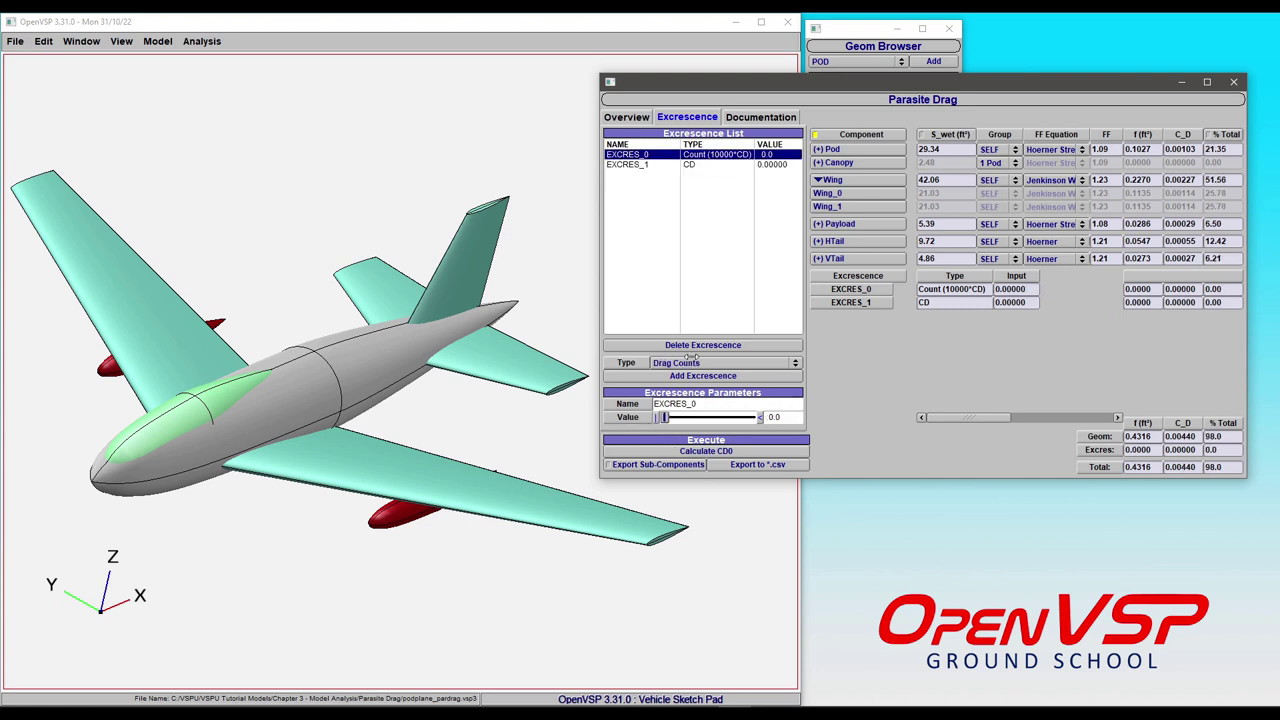
pyautogui.click(695, 361)
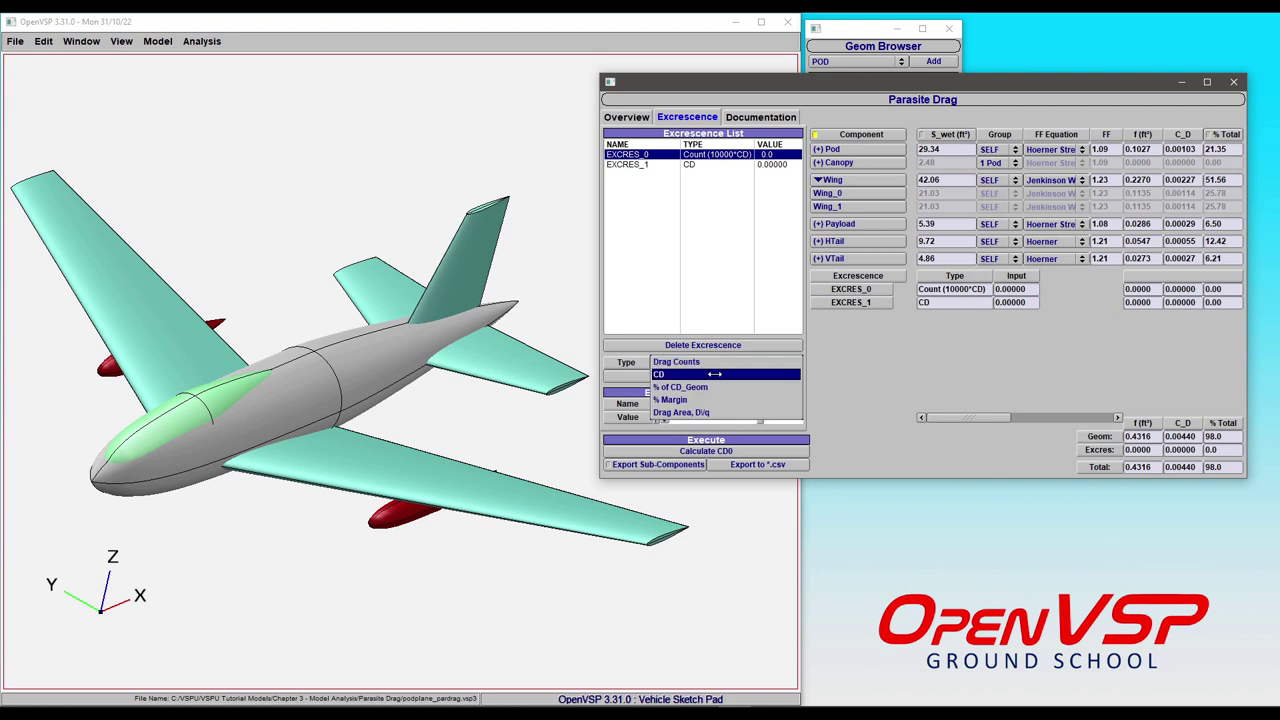
# Step: Add two % of CD_Geom excrescences and one % Margin excrescence
pyautogui.click(715, 387)
pyautogui.click(711, 376)
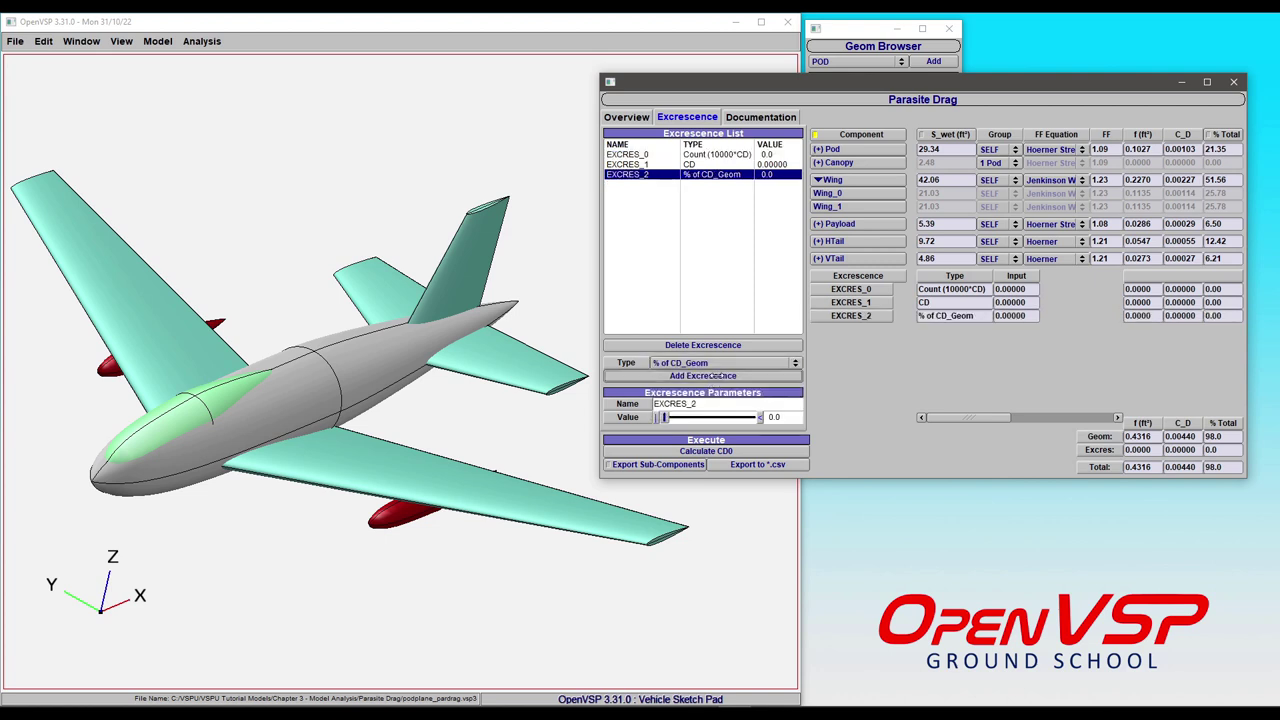
pyautogui.click(711, 376)
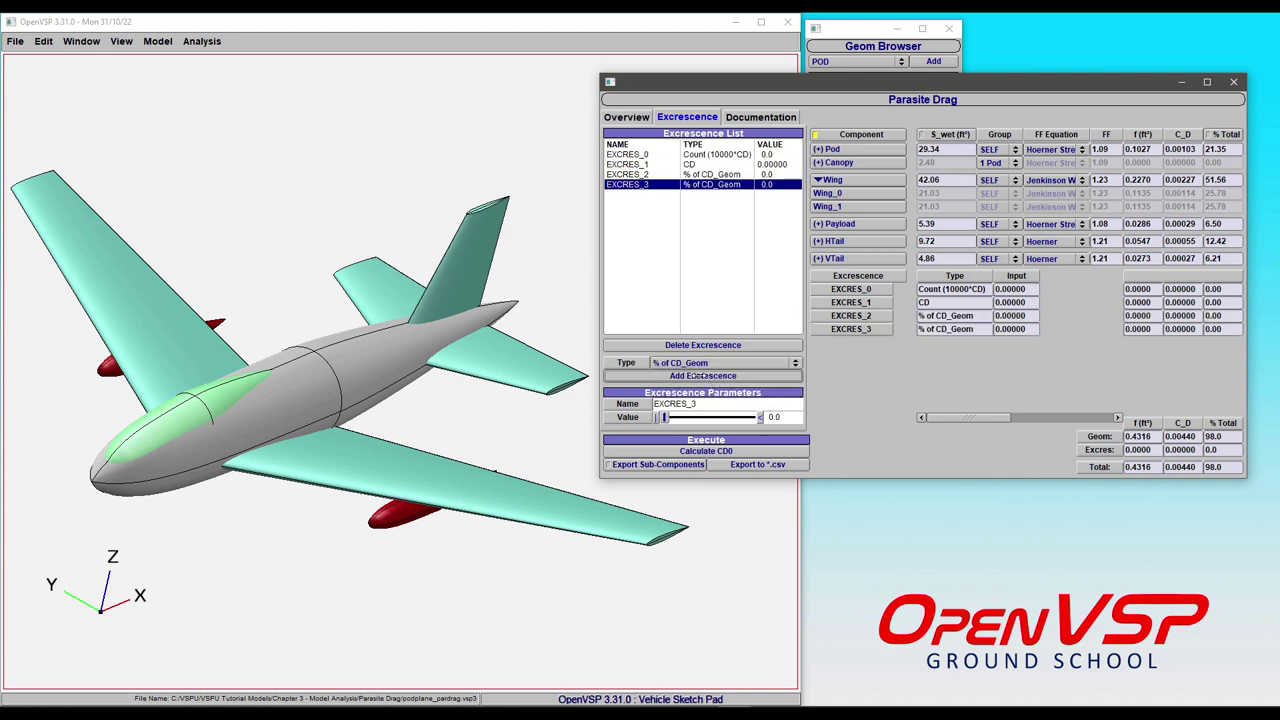
pyautogui.click(695, 363)
pyautogui.click(697, 375)
pyautogui.click(707, 376)
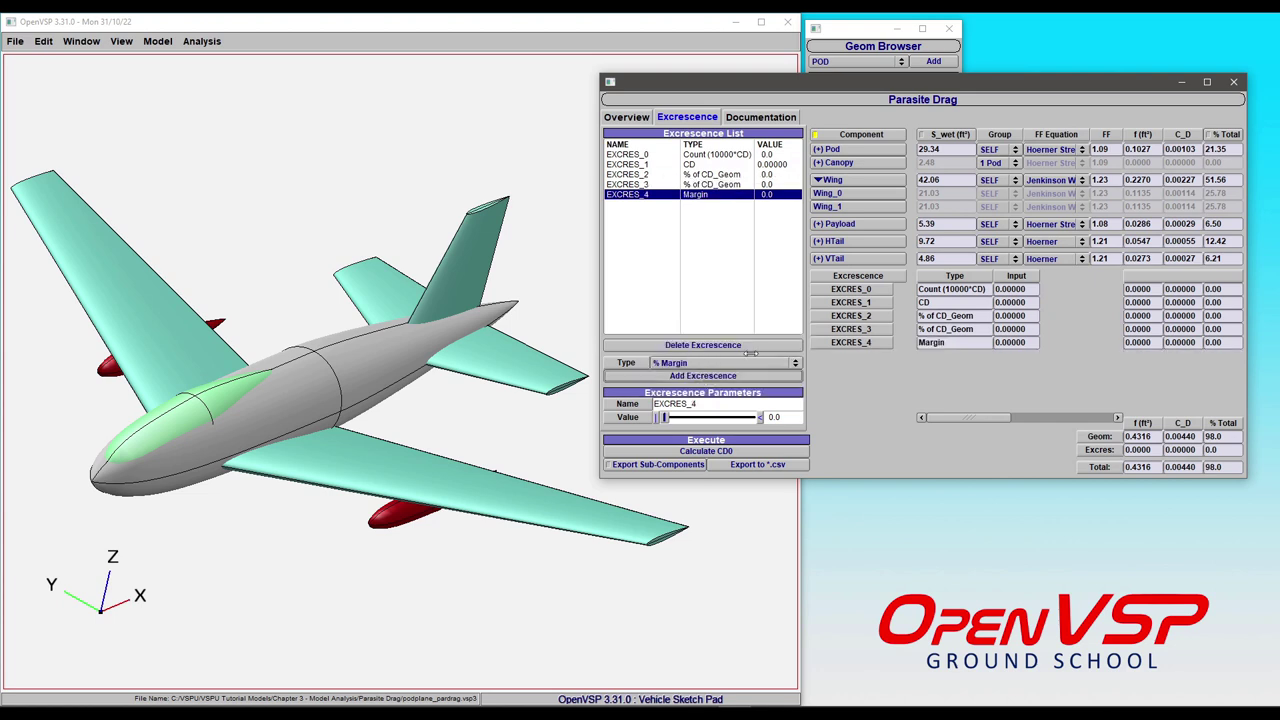
# Step: Set EXCRES_2 and EXCRES_3 to 10% of CD_Geom each, raising total C_D to 0.00528
pyautogui.click(727, 176)
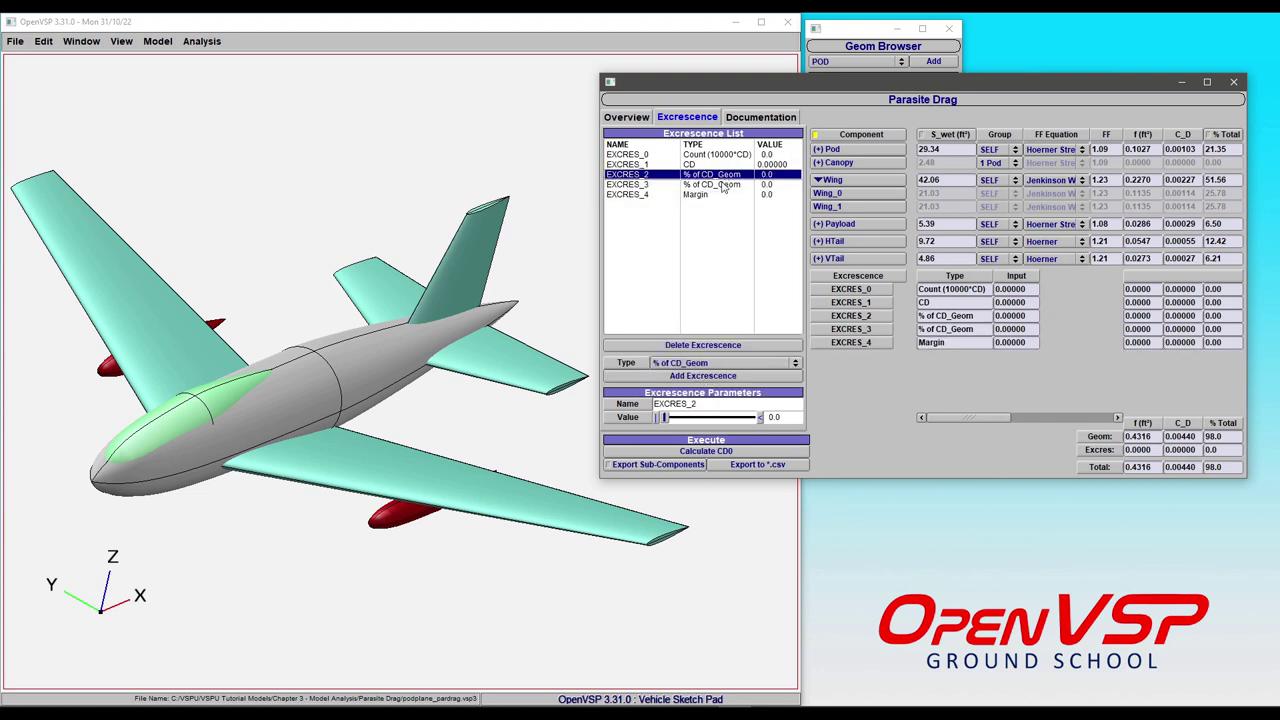
pyautogui.doubleClick(795, 418)
pyautogui.write('10')
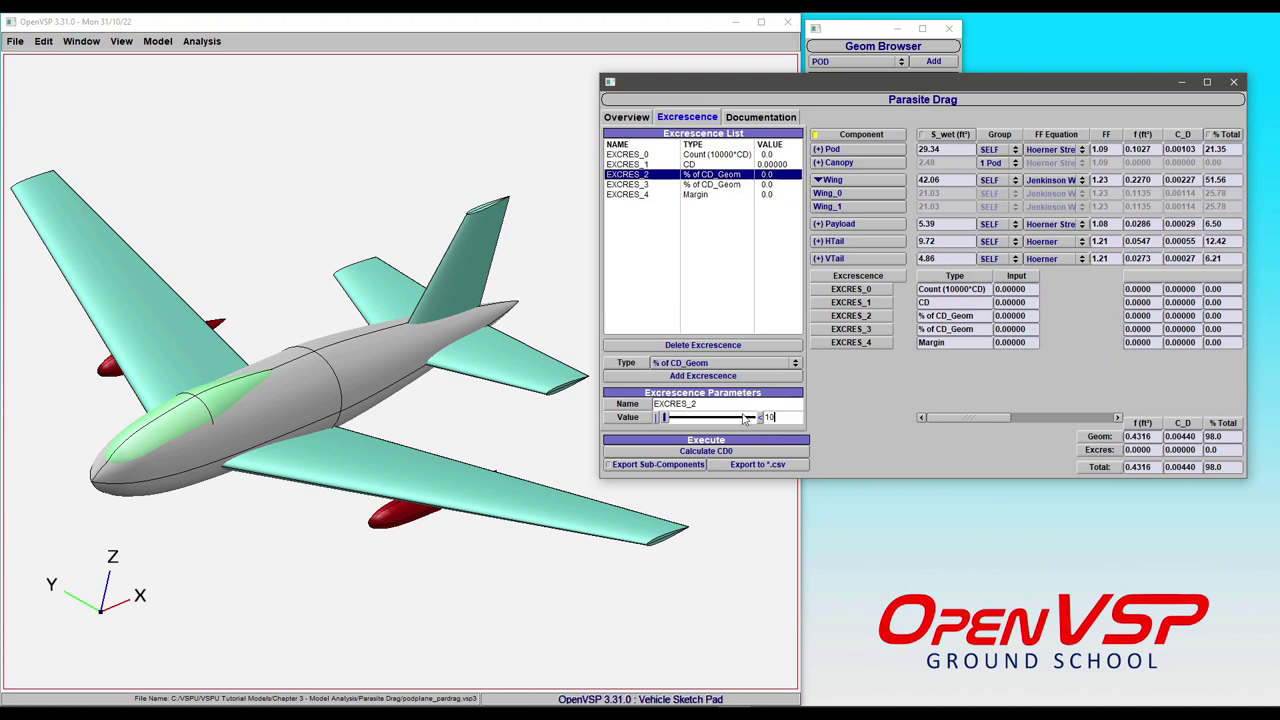
pyautogui.press('Return')
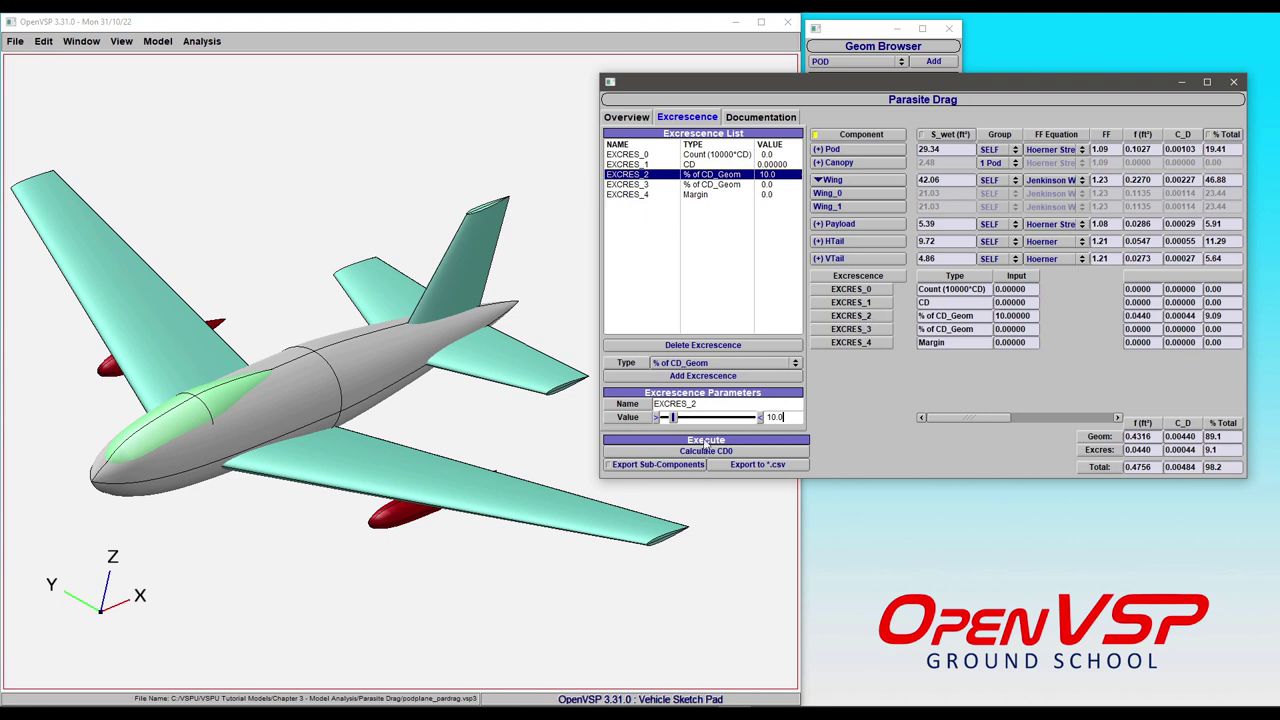
pyautogui.click(719, 186)
pyautogui.doubleClick(787, 416)
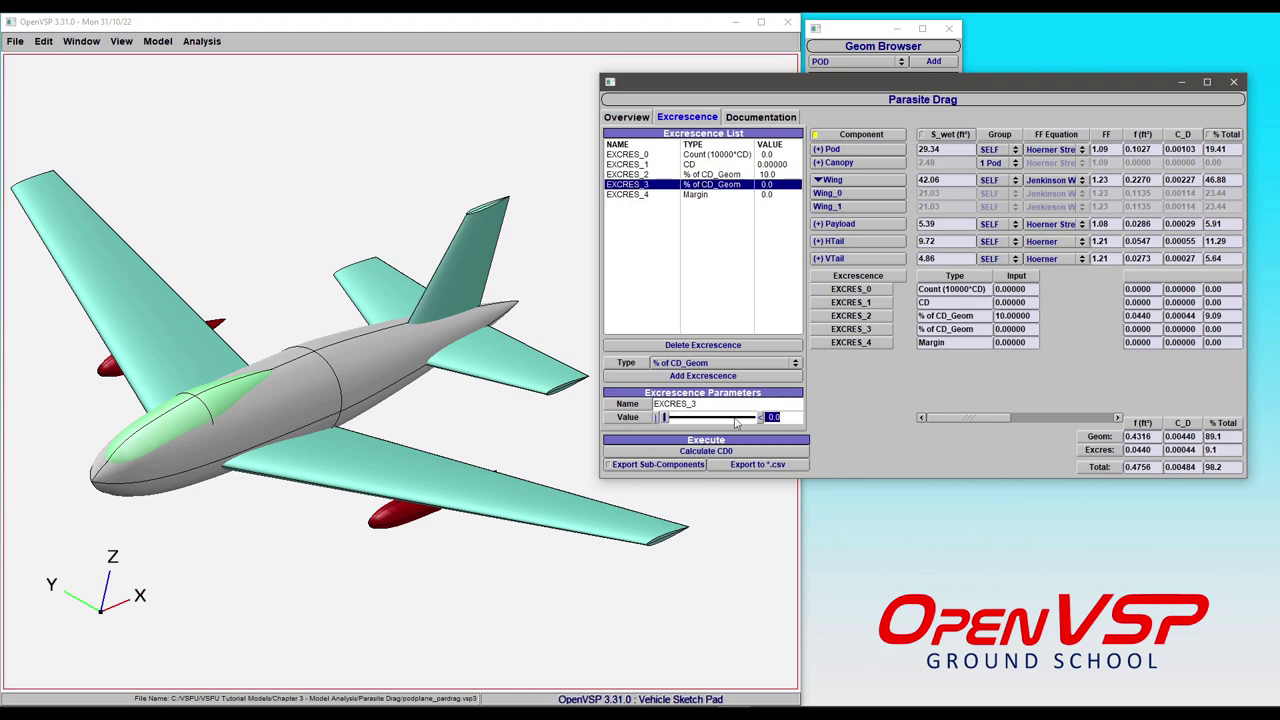
pyautogui.write('10')
pyautogui.press('Return')
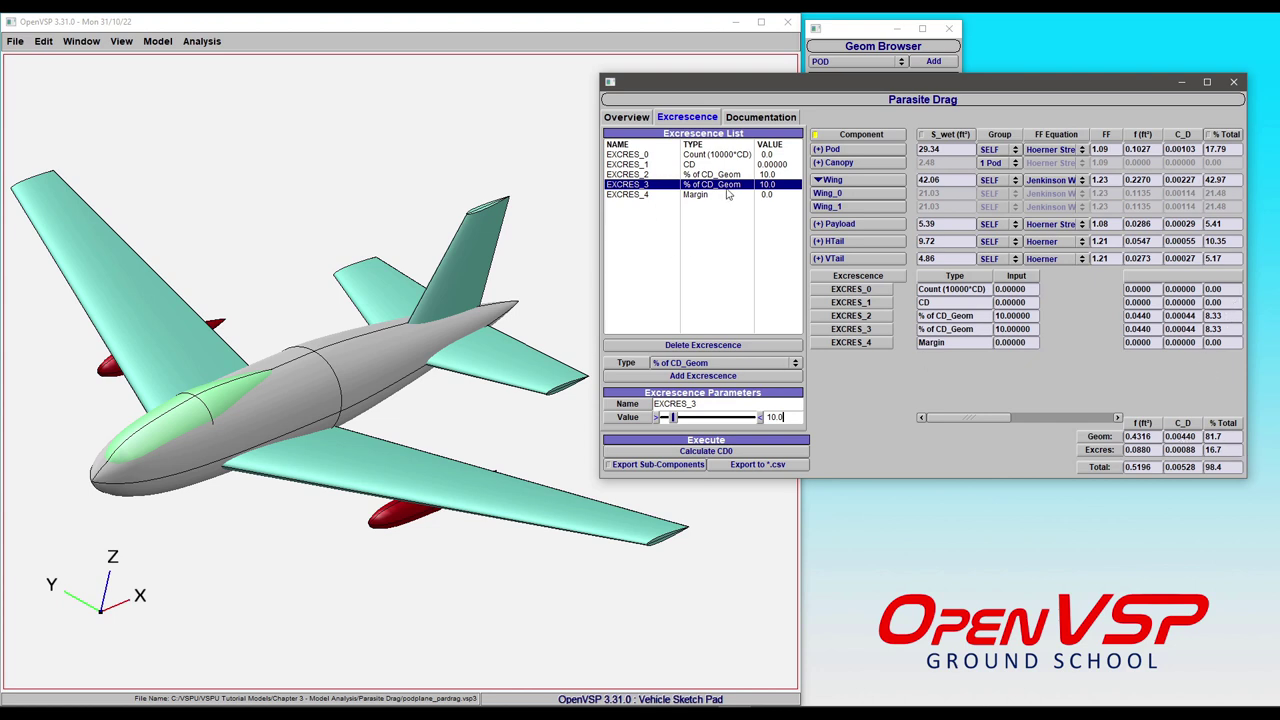
# Step: Give the EXCRES_4 Margin a value of 10, lifting total C_D to 0.00587
pyautogui.click(640, 196)
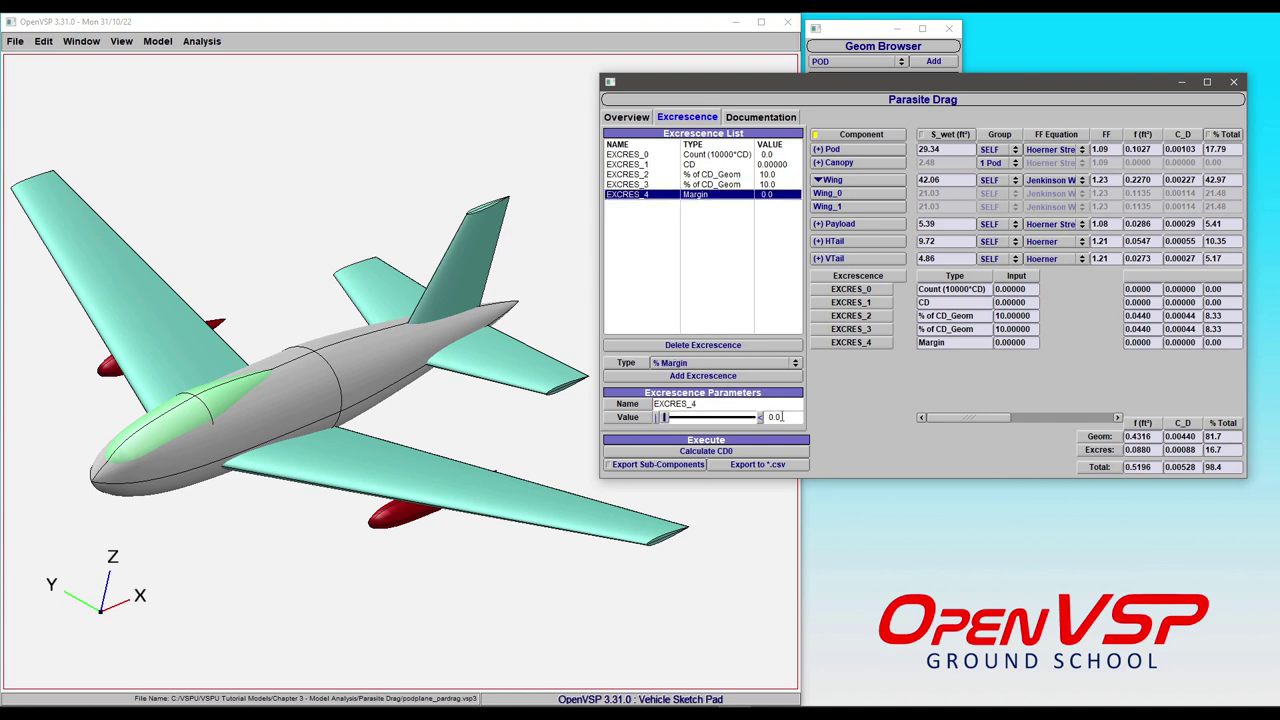
pyautogui.moveTo(781, 417); pyautogui.dragTo(755, 422)
pyautogui.write('10')
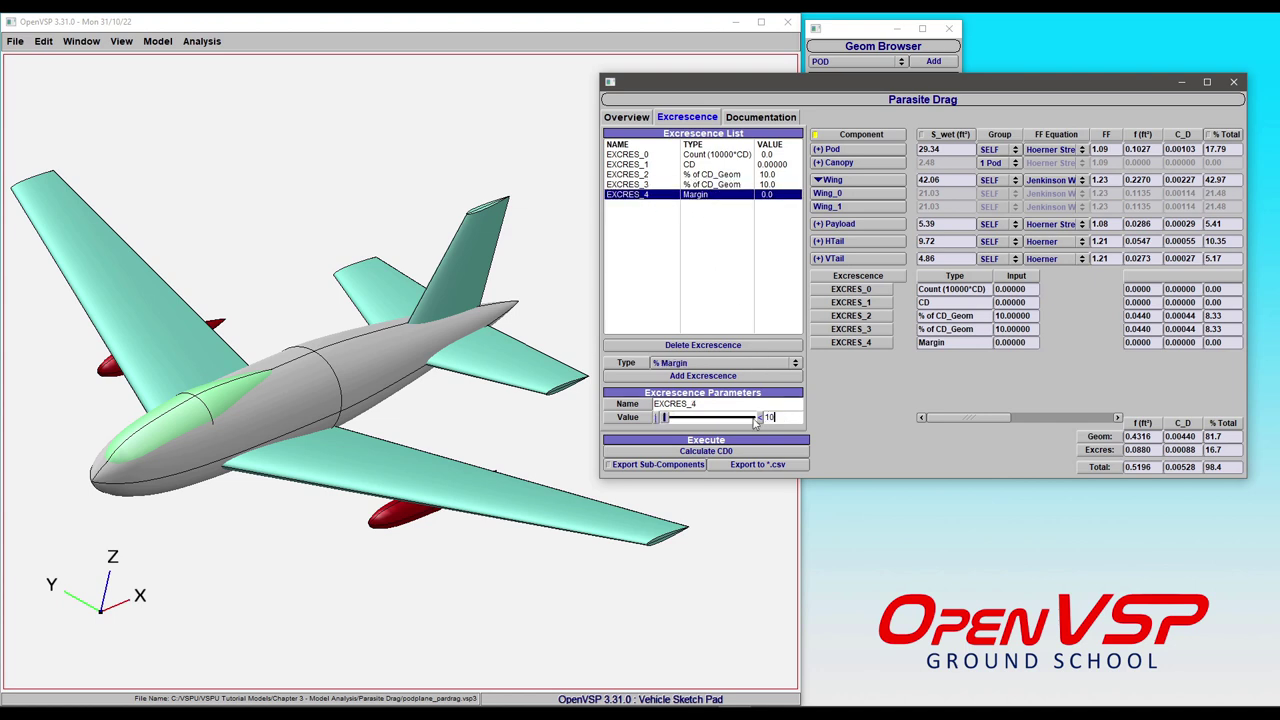
pyautogui.press('Return')
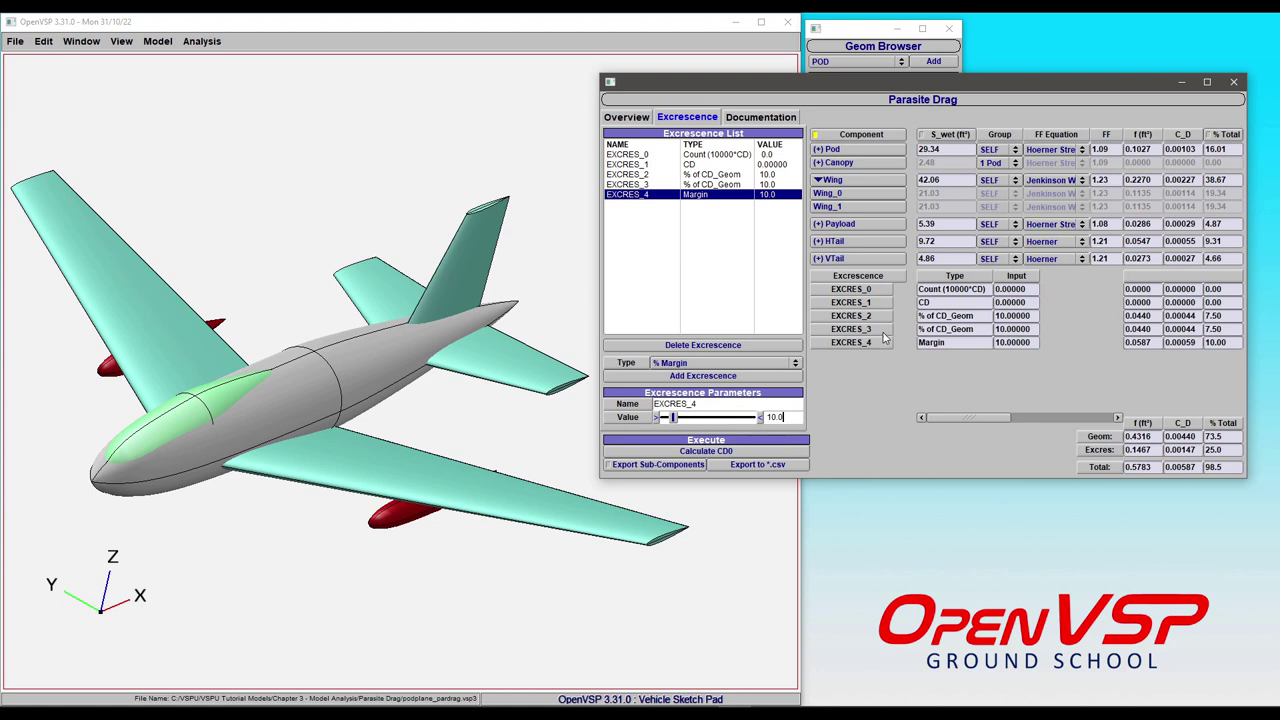
# Step: Add EXCRES_5 as a Drag Area (D/q) excrescence of 0.010, raising total C_D to 0.00598
pyautogui.click(686, 364)
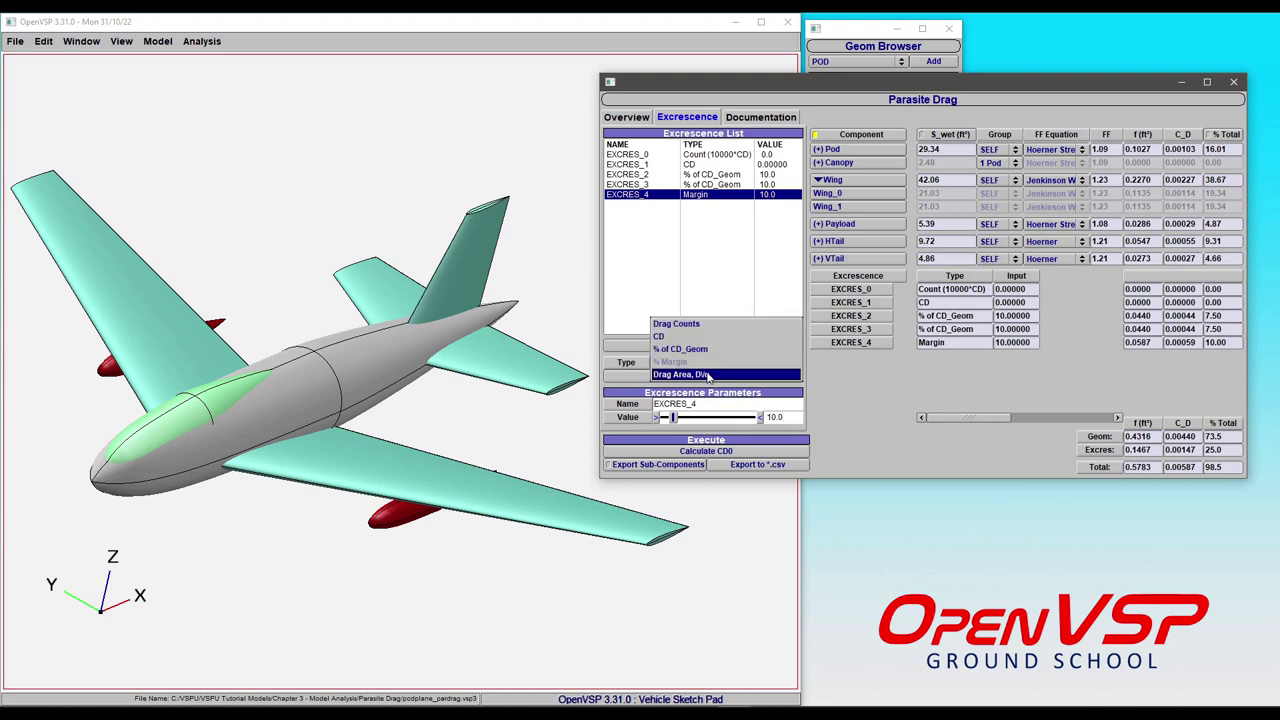
pyautogui.click(707, 375)
pyautogui.click(707, 375)
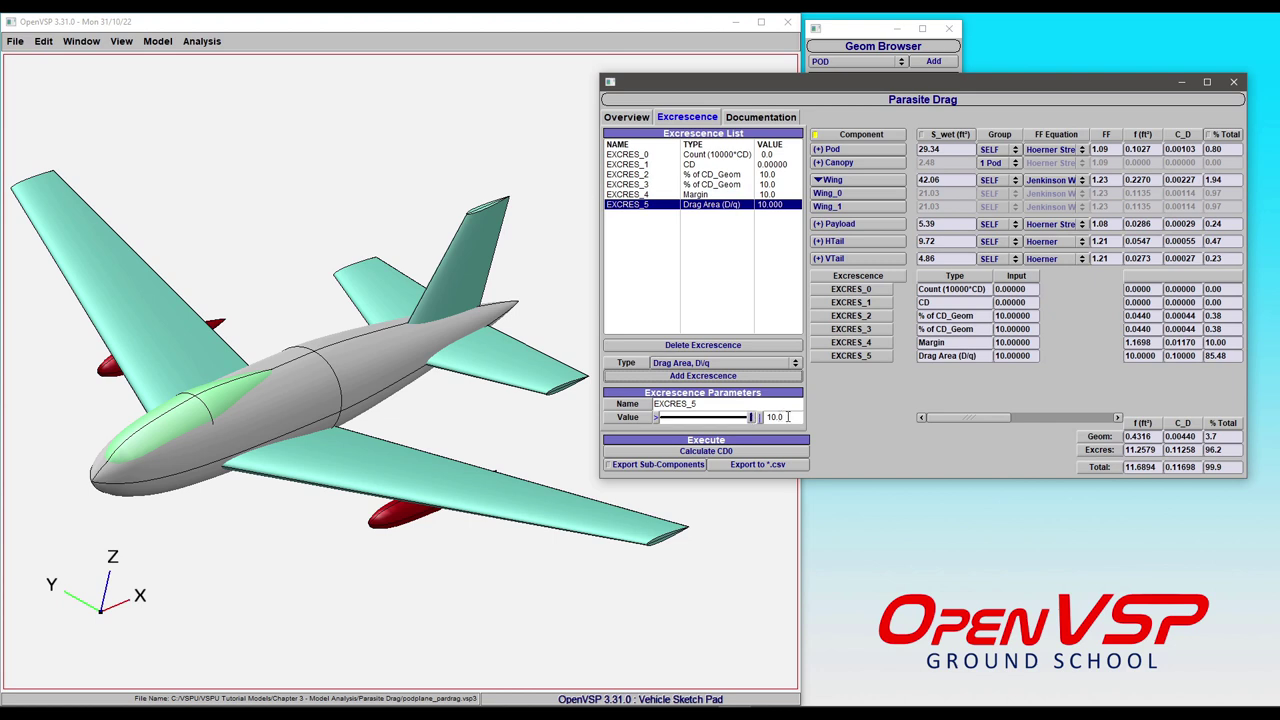
pyautogui.moveTo(787, 416); pyautogui.dragTo(734, 414)
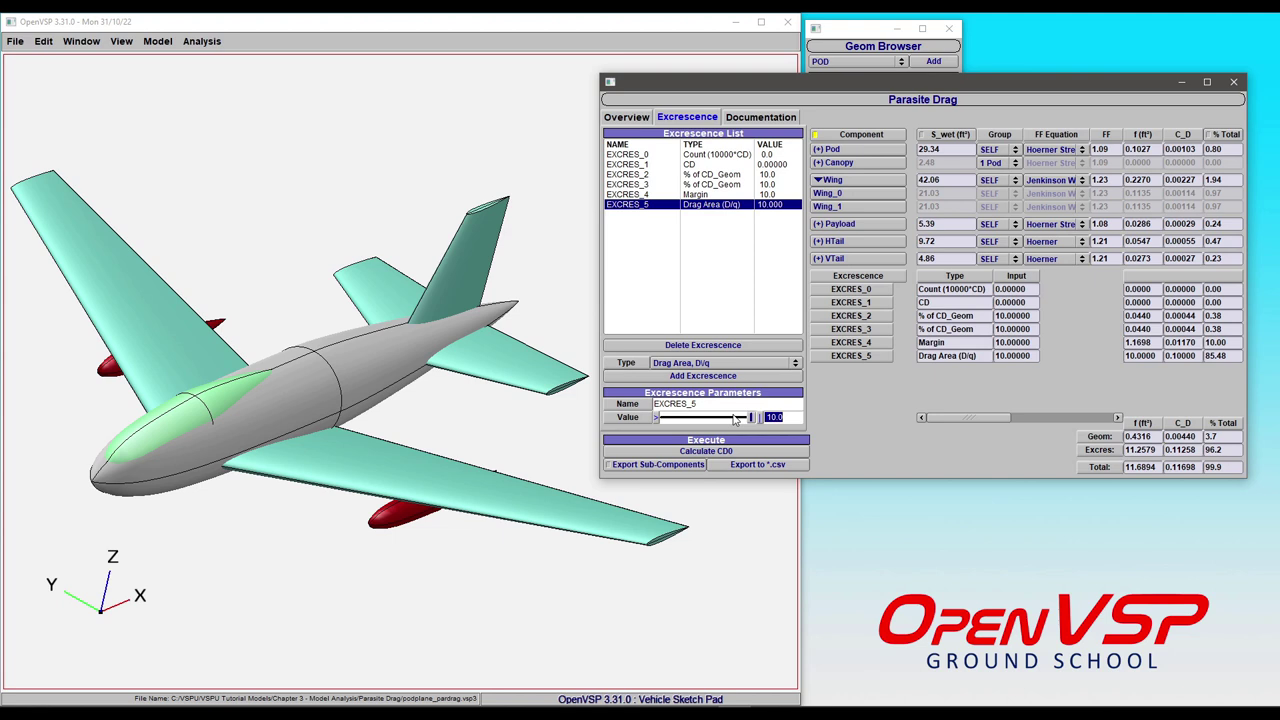
pyautogui.write('01')
pyautogui.press('Return')
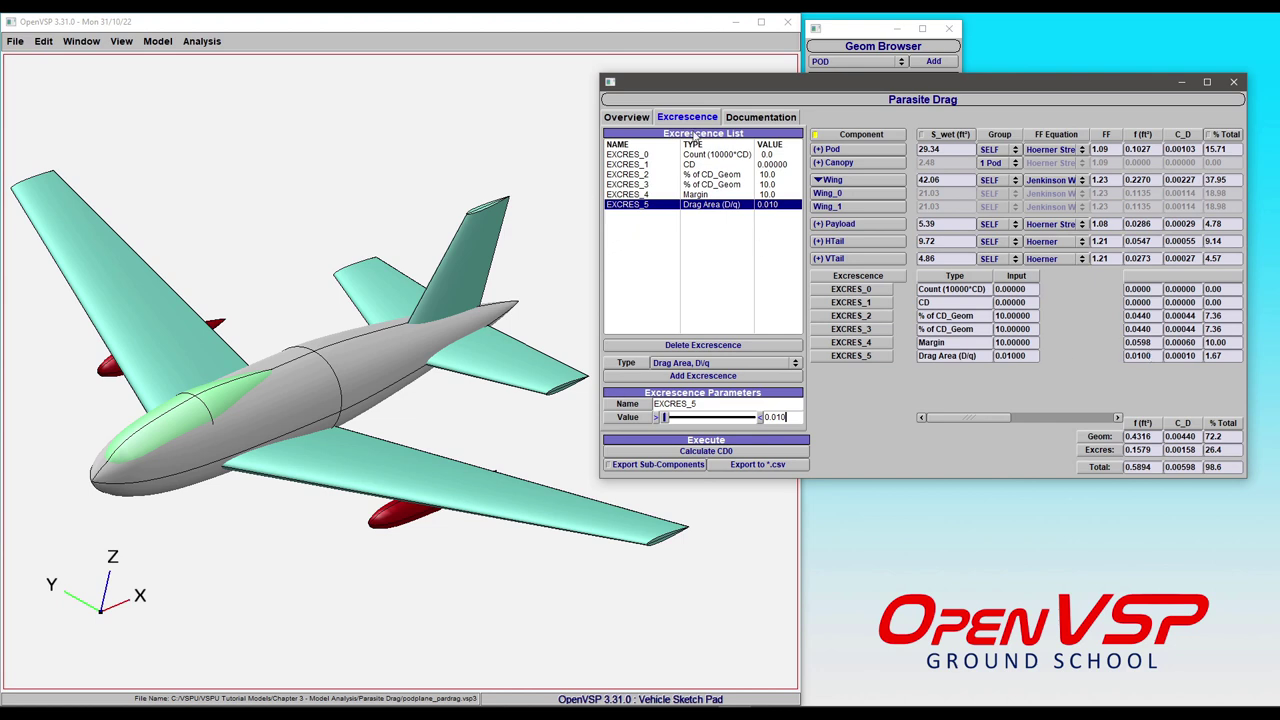
# Step: Raise freestream velocity Vinf to 144.44 ft/s, then review the excrescence list again
pyautogui.click(627, 117)
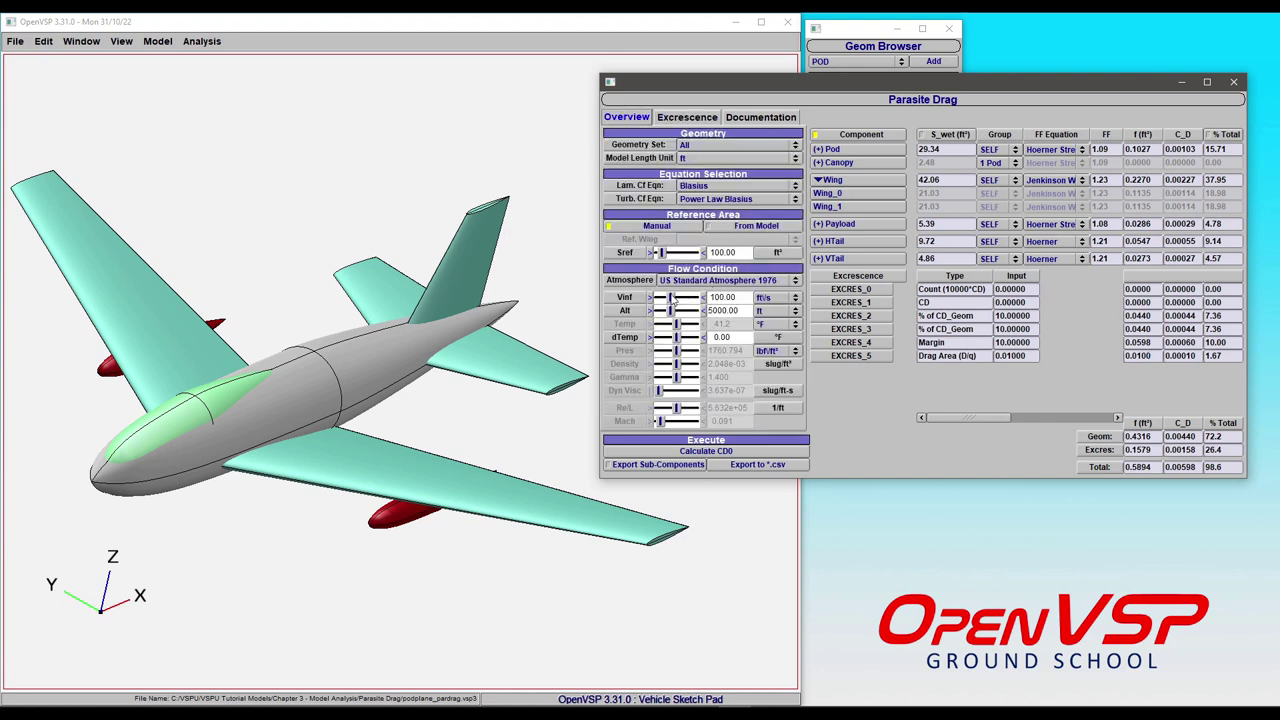
pyautogui.moveTo(674, 302); pyautogui.dragTo(676, 304)
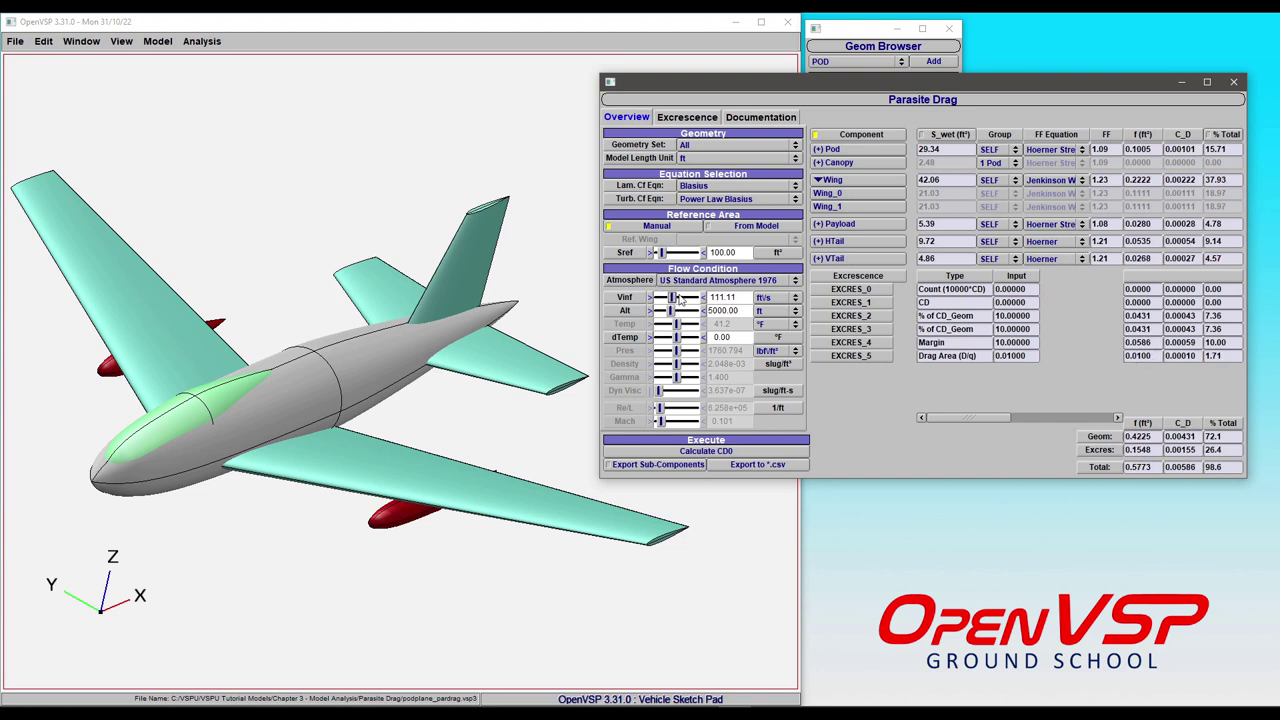
pyautogui.moveTo(677, 301); pyautogui.dragTo(676, 301)
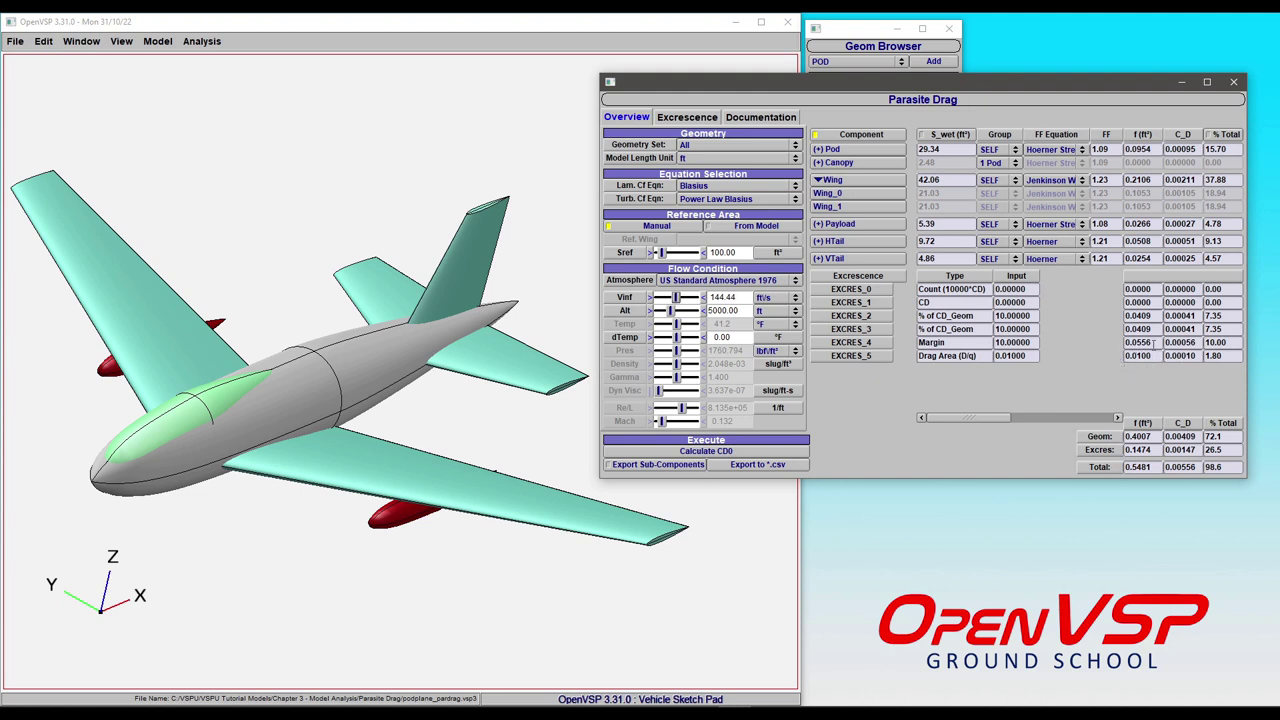
pyautogui.click(684, 119)
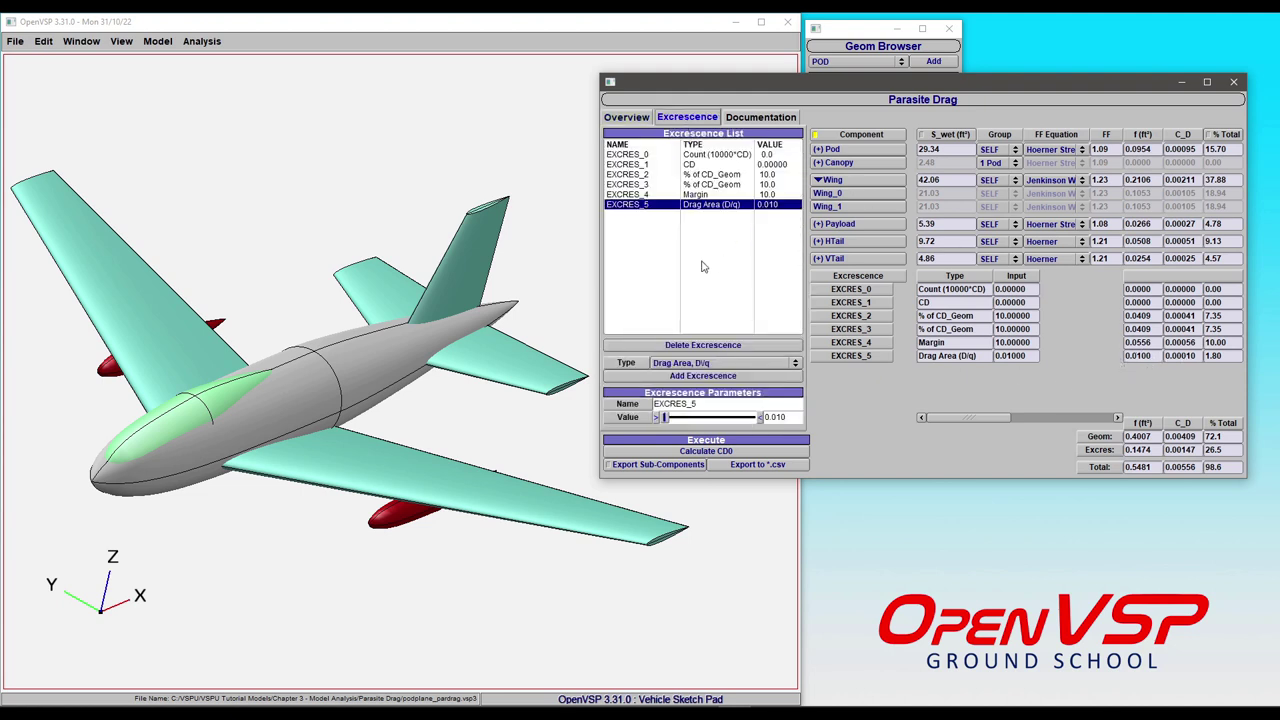